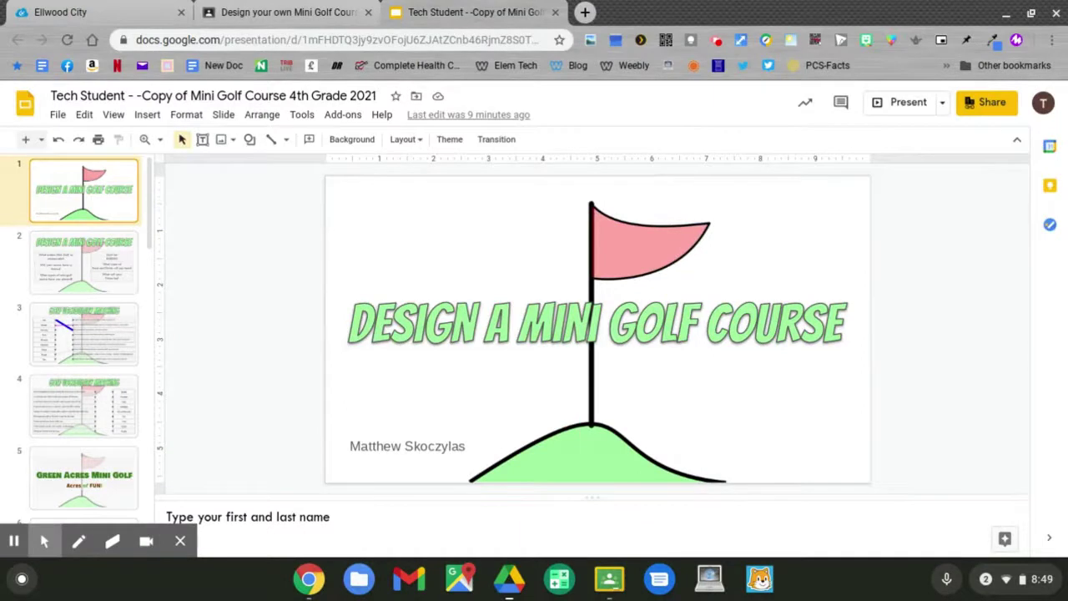
- Review the slides from the title through the three hole designs, ending on the empty snack menu slide
{"action": "key", "text": "Down"}
{"action": "key", "text": "Down"}
{"action": "key", "text": "Down"}
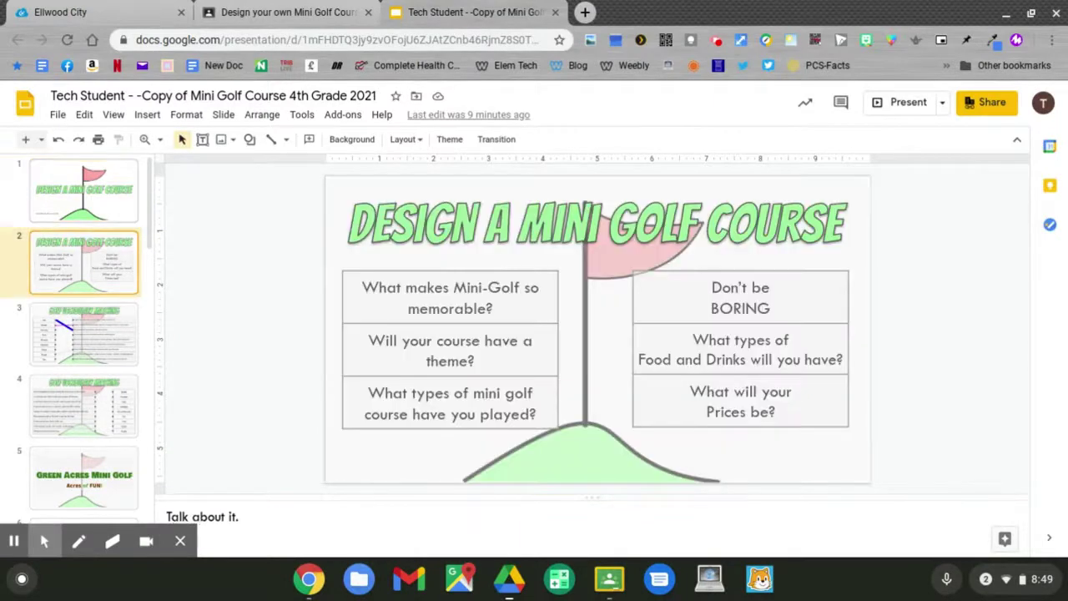
{"action": "key", "text": "Down"}
{"action": "key", "text": "Down"}
{"action": "key", "text": "Down"}
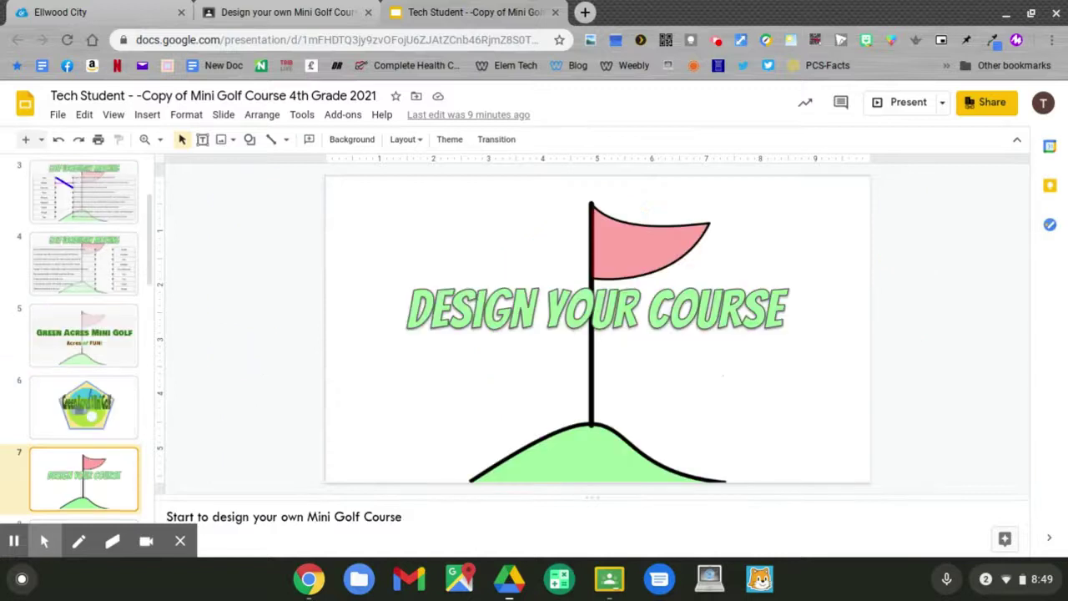
{"action": "key", "text": "Down"}
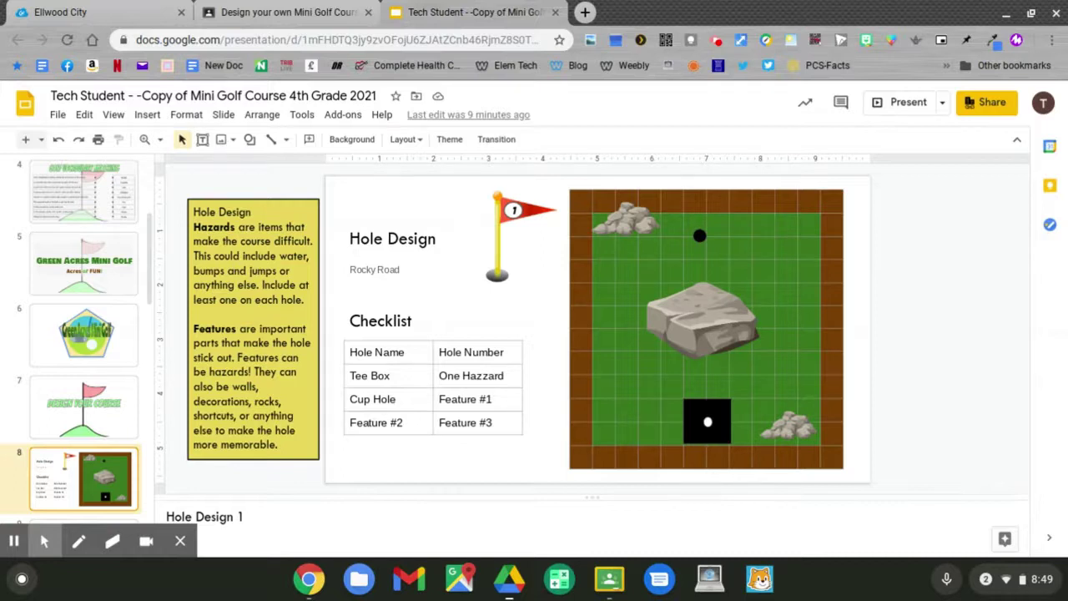
{"action": "key", "text": "Down"}
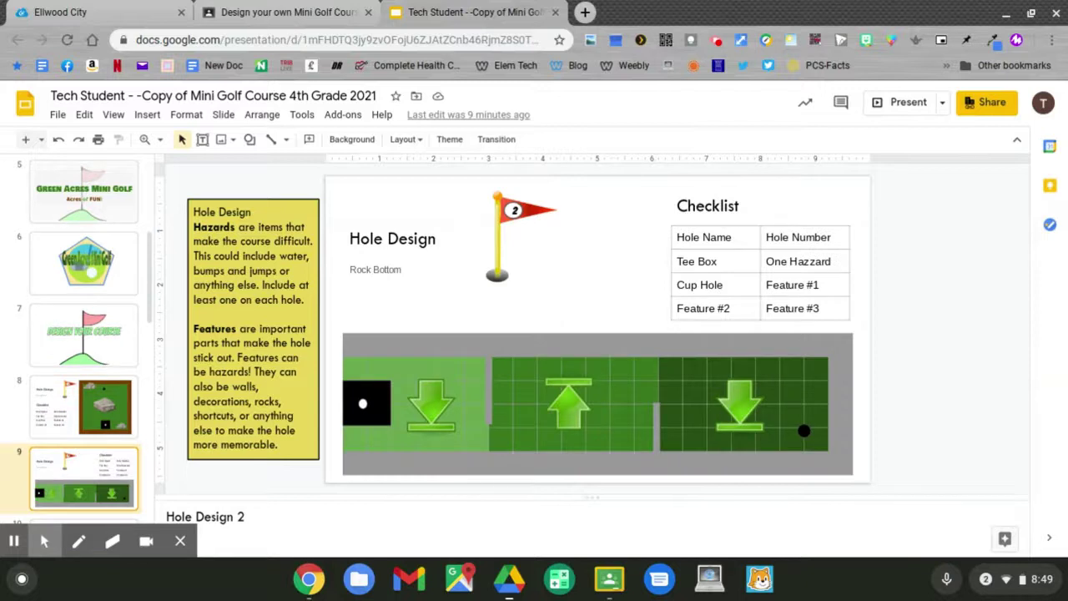
{"action": "key", "text": "Down"}
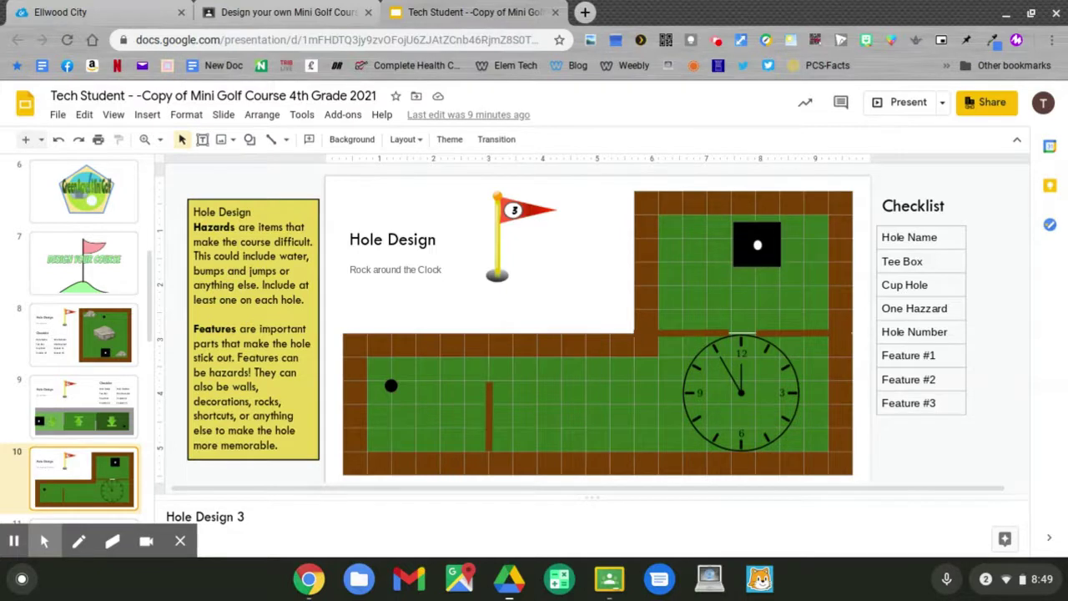
{"action": "key", "text": "Down"}
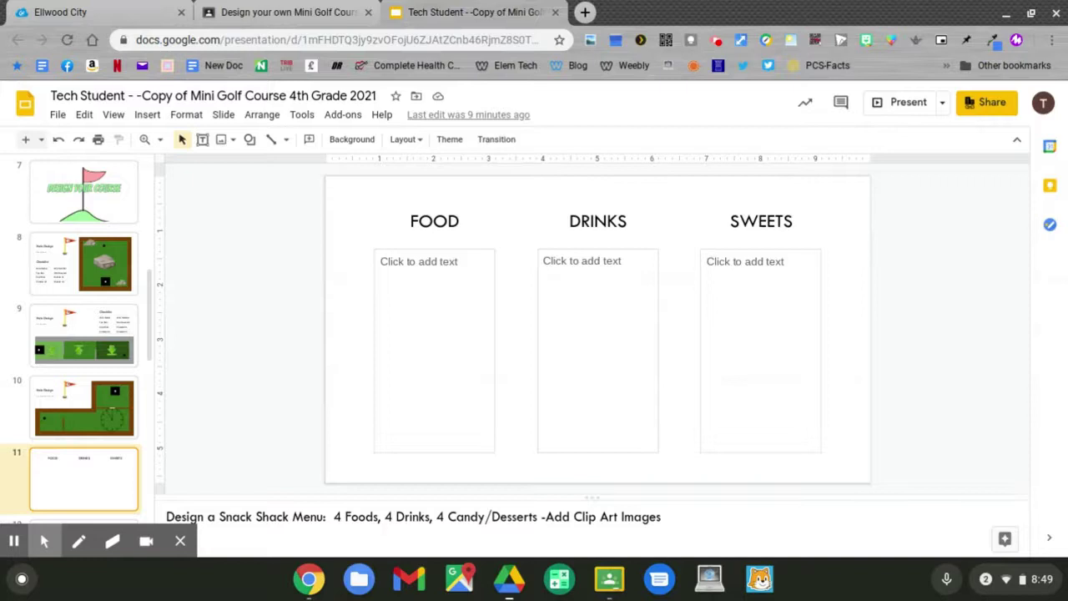
- Fill the FOOD column with Chicken Wings- $5.00, Hot Dogs- $3.00, Cheeseburger- $4.00 and Pizza- $2.00 on separate lines
{"action": "left_click", "coordinate": [426, 261]}
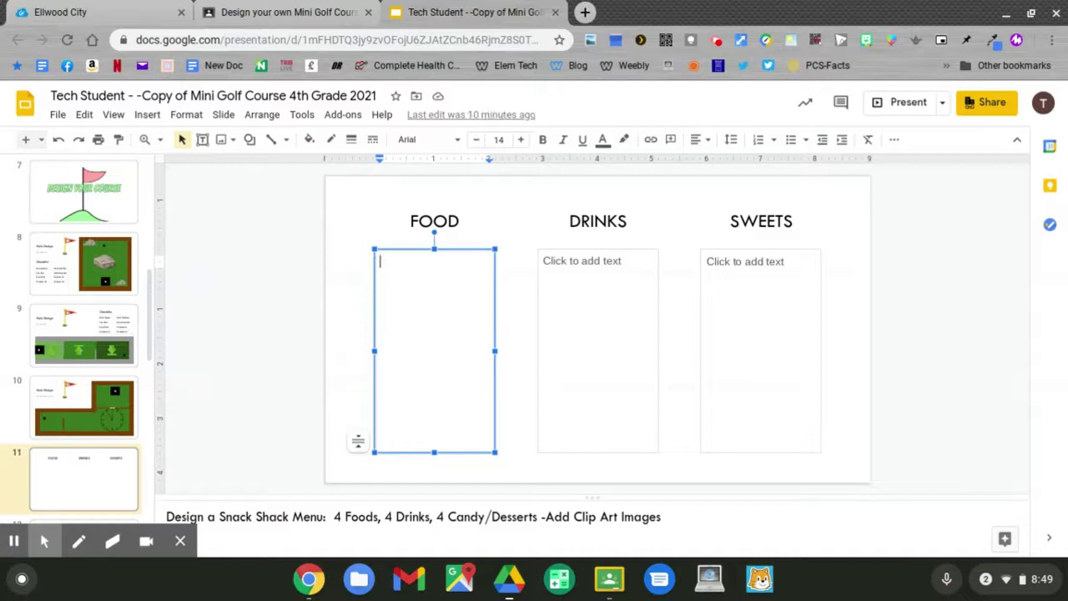
{"action": "type", "text": "Chicken Wi"}
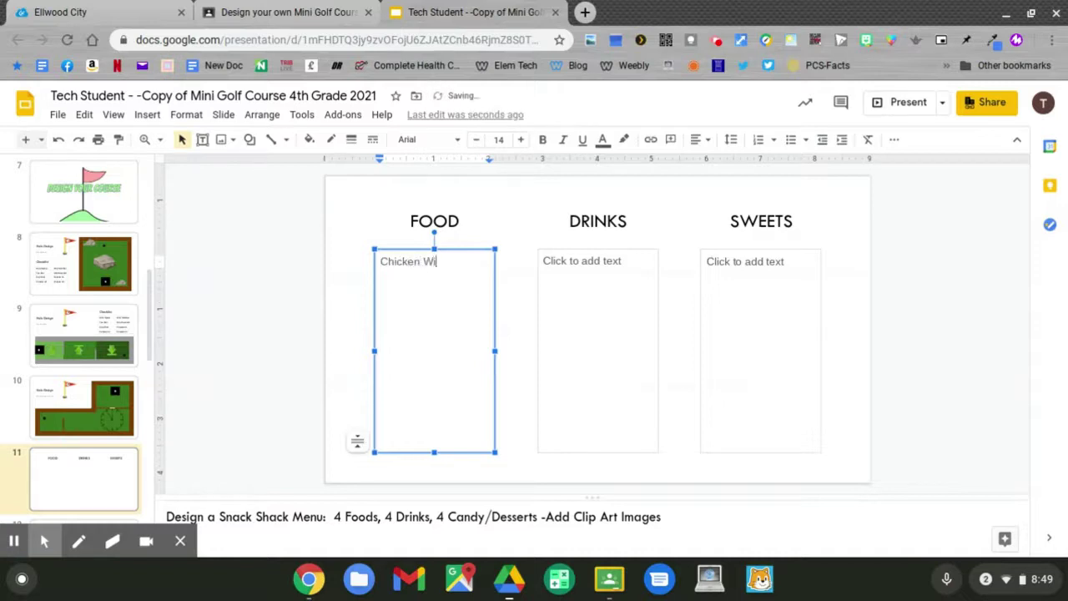
{"action": "type", "text": "ngs-"}
{"action": "type", "text": "$5.00"}
{"action": "key", "text": "Return"}
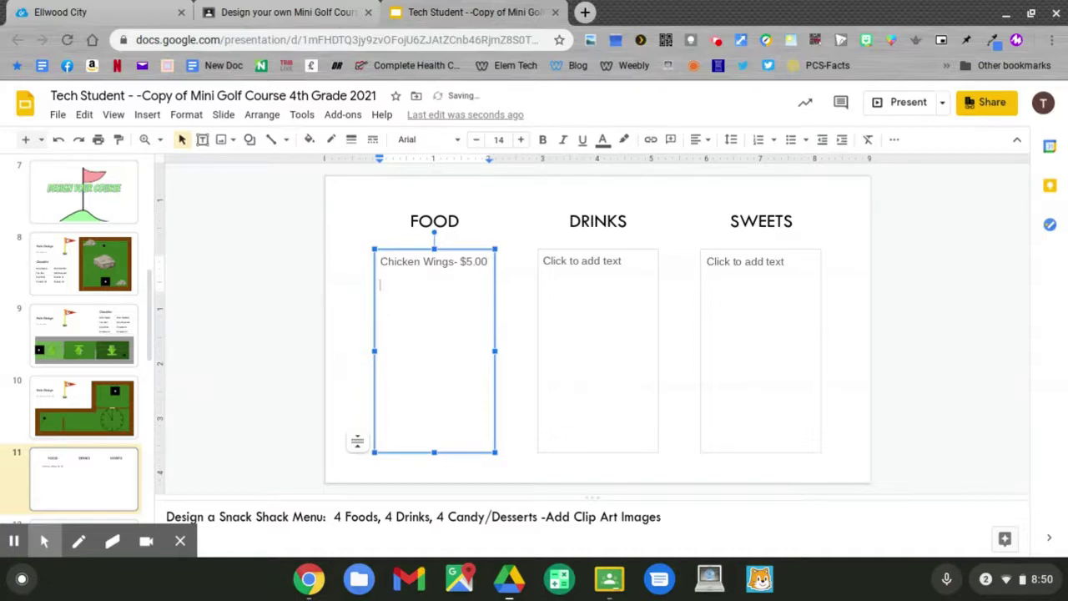
{"action": "type", "text": "Hot Dogs- $3.00"}
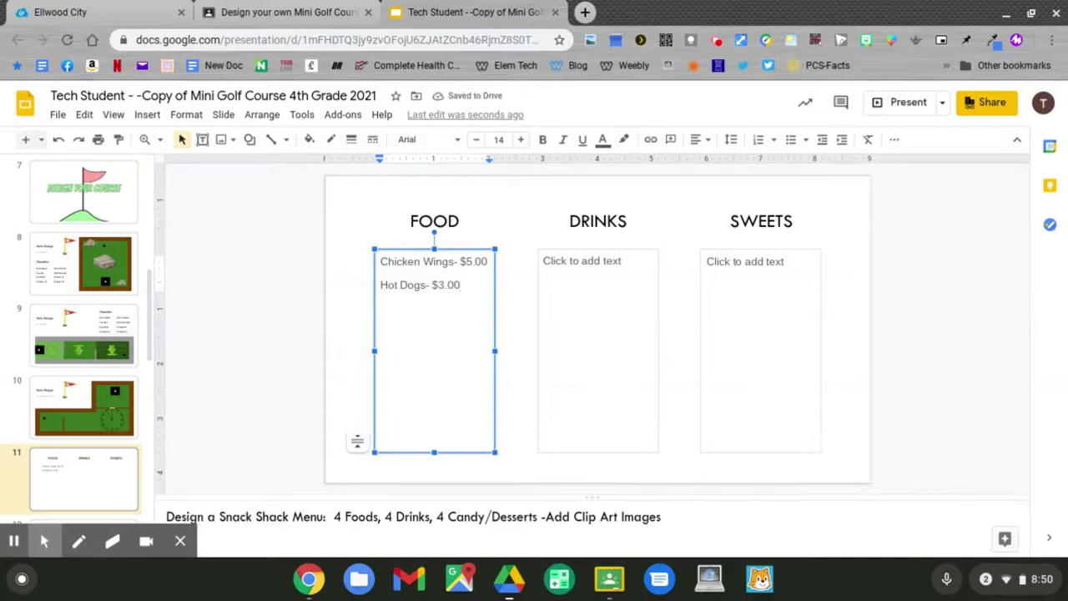
{"action": "key", "text": "Return"}
{"action": "type", "text": "Cheeseburger"}
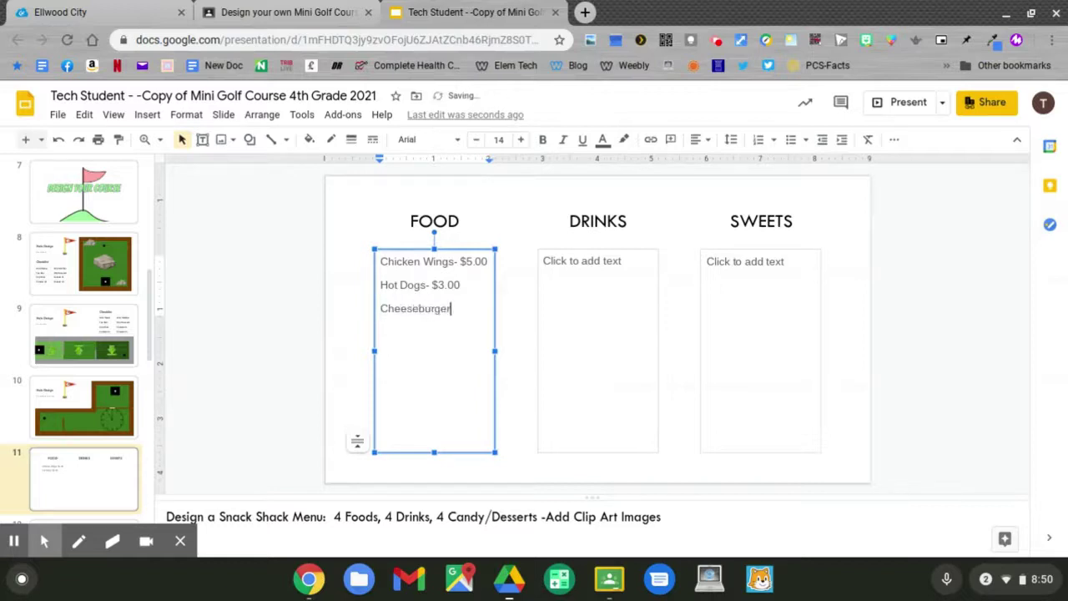
{"action": "type", "text": "- $4.00"}
{"action": "key", "text": "Return"}
{"action": "type", "text": "Pizza"}
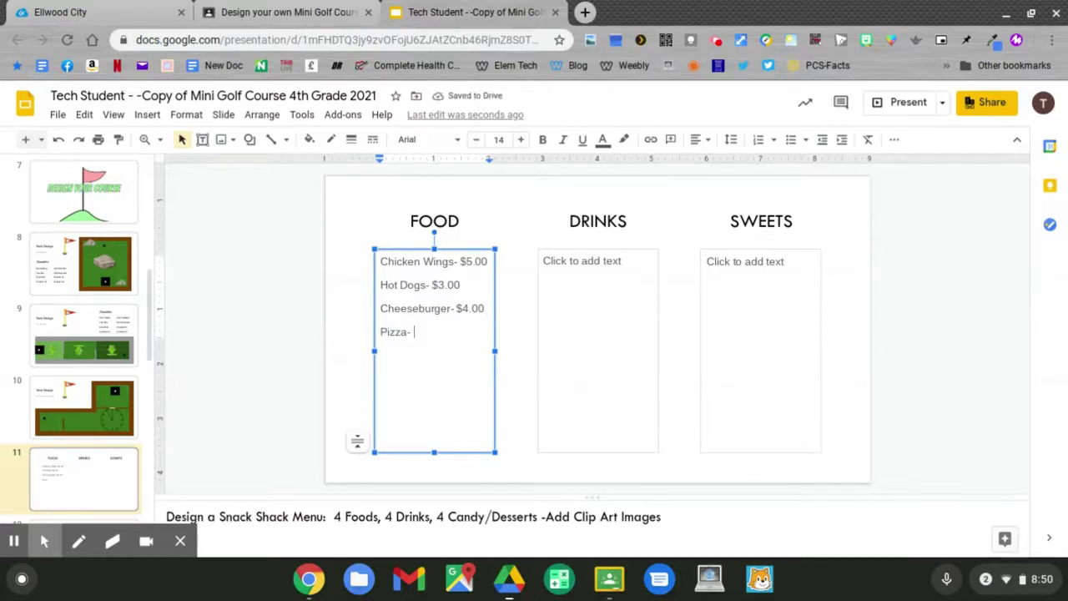
{"action": "type", "text": "- $2.00"}
- Fill the DRINKS column with Soda- $2.00, Bottled Water- $2.00, Iced Tea- $3.00 and Lemonade- $3.00 on separate lines
{"action": "left_click", "coordinate": [591, 261]}
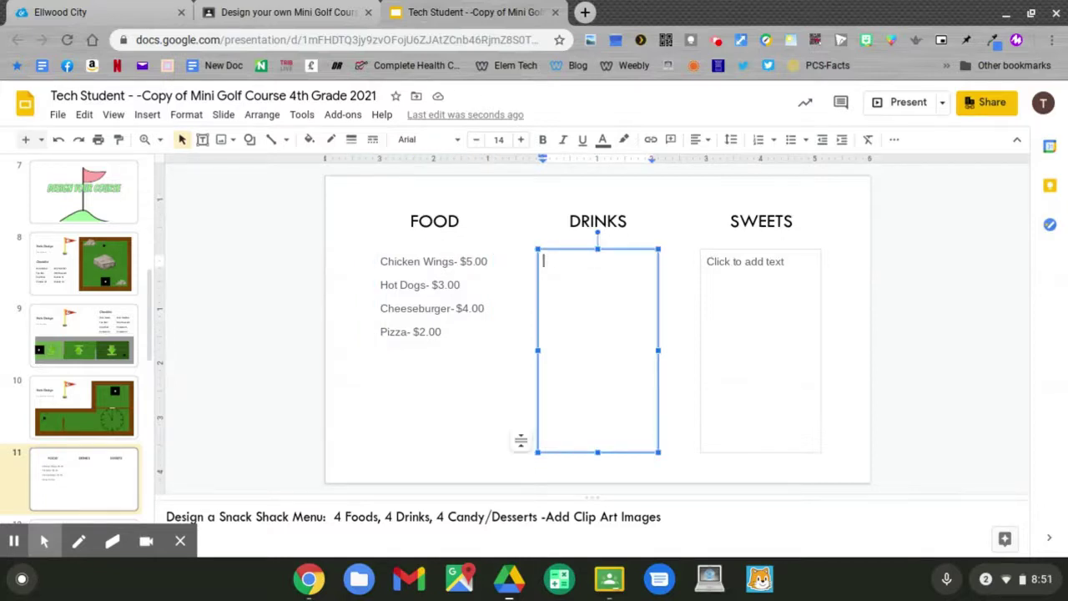
{"action": "type", "text": "Soda- $2.00"}
{"action": "key", "text": "Return"}
{"action": "type", "text": "Bottled Wa"}
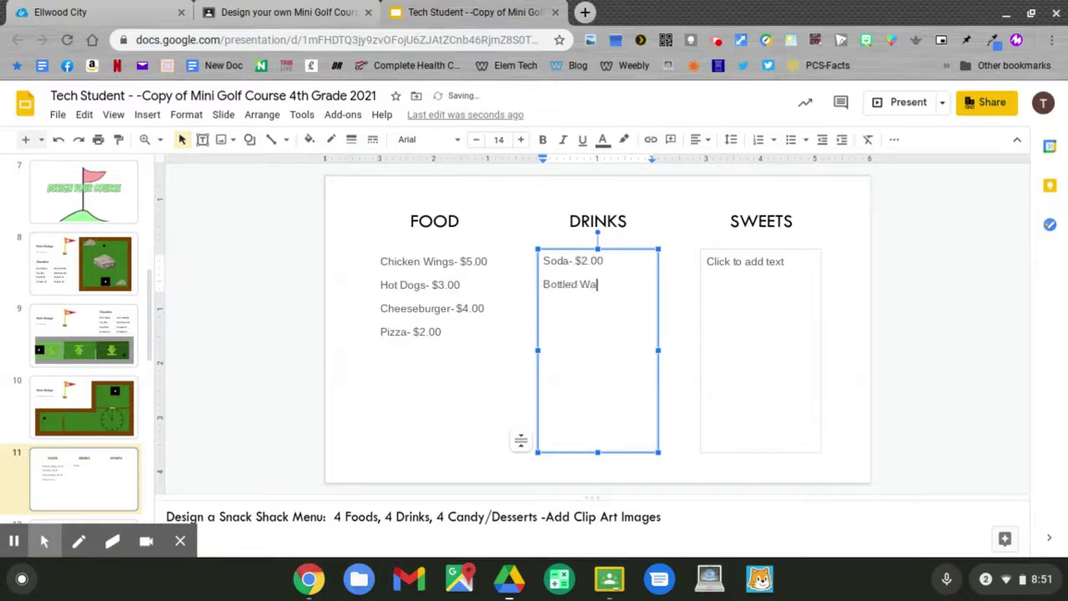
{"action": "type", "text": "ter- $2.00"}
{"action": "key", "text": "Return"}
{"action": "type", "text": "Iced Tea- $3.00"}
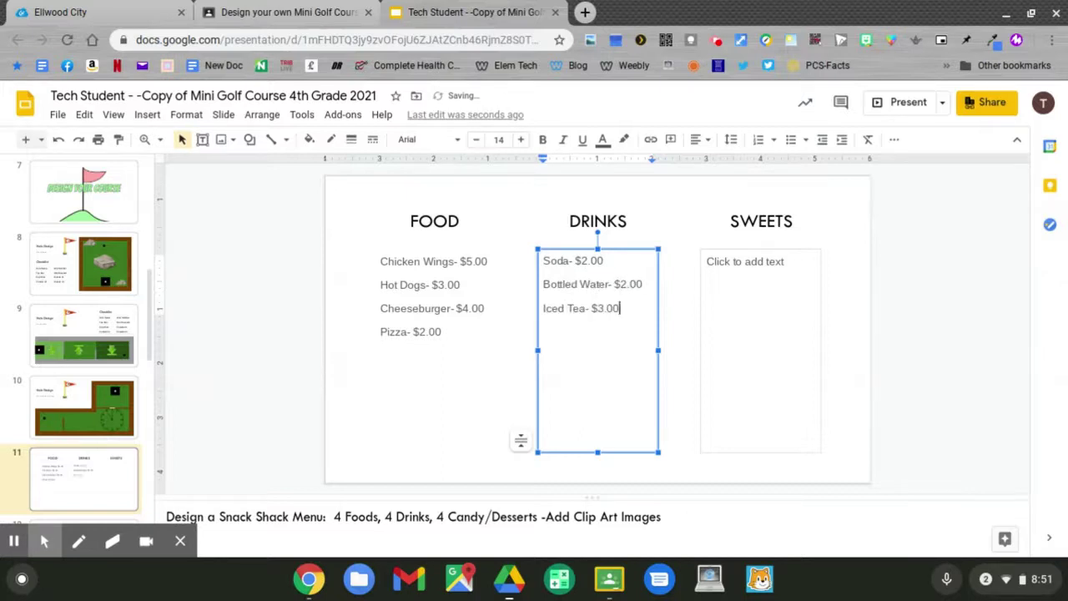
{"action": "key", "text": "Return"}
{"action": "type", "text": "Lemonade- $3.00"}
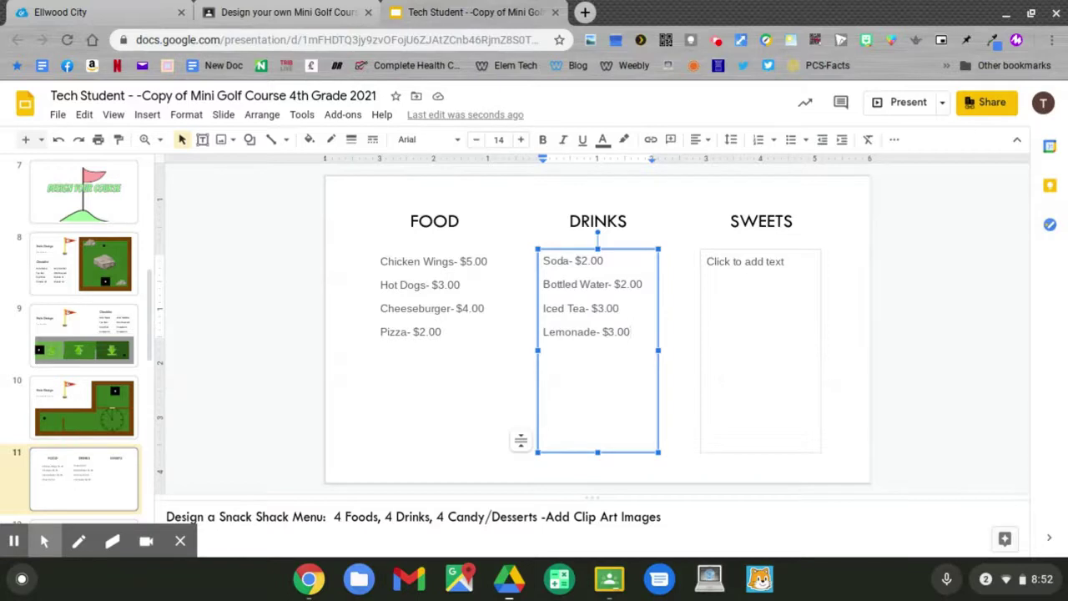
- Fill the SWEETS column with Popcorn- $2.00, Chips- $1.00, Chocolate Chip Cookies -$3.00 and Assorted Candy- $5.00 on separate lines
{"action": "left_click", "coordinate": [757, 262]}
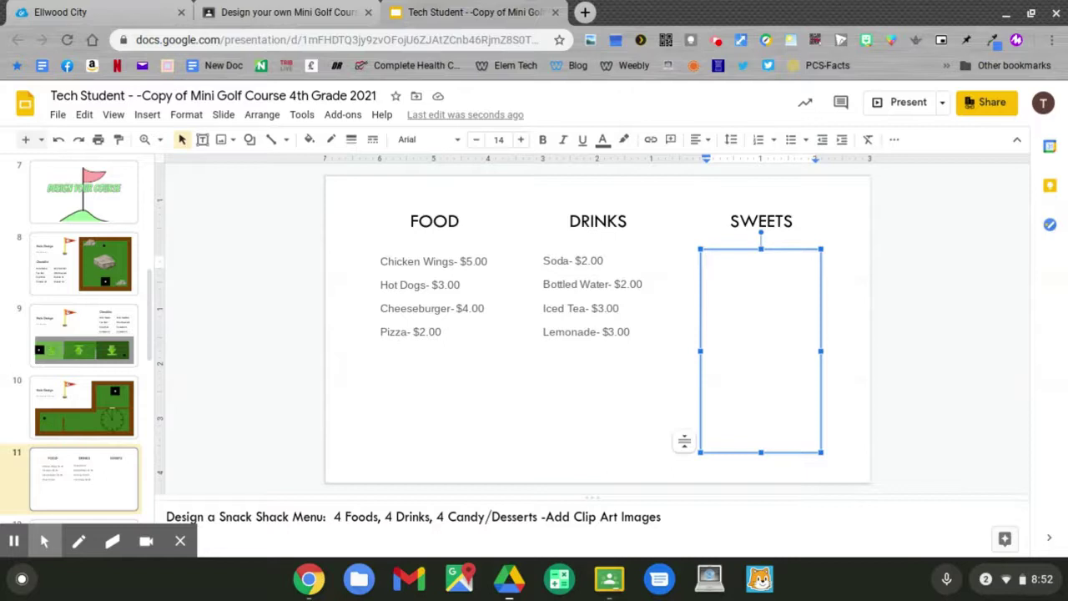
{"action": "type", "text": "Popcorn- $2.00"}
{"action": "key", "text": "Return"}
{"action": "type", "text": "Chips- $1.00"}
{"action": "key", "text": "Return"}
{"action": "type", "text": "Chocol"}
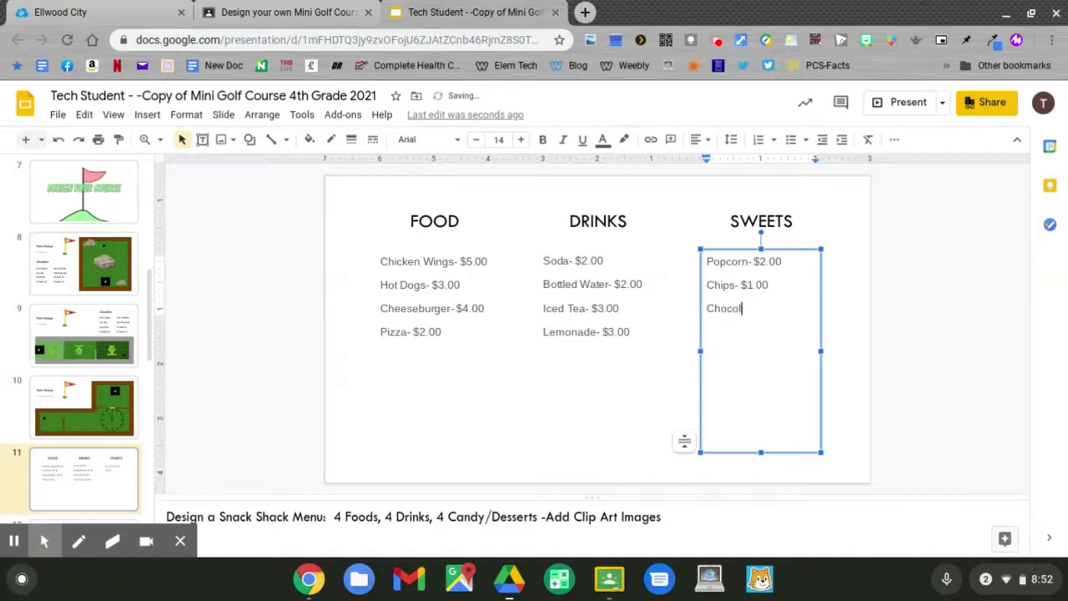
{"action": "type", "text": "ate Chip Cookies -$3.00"}
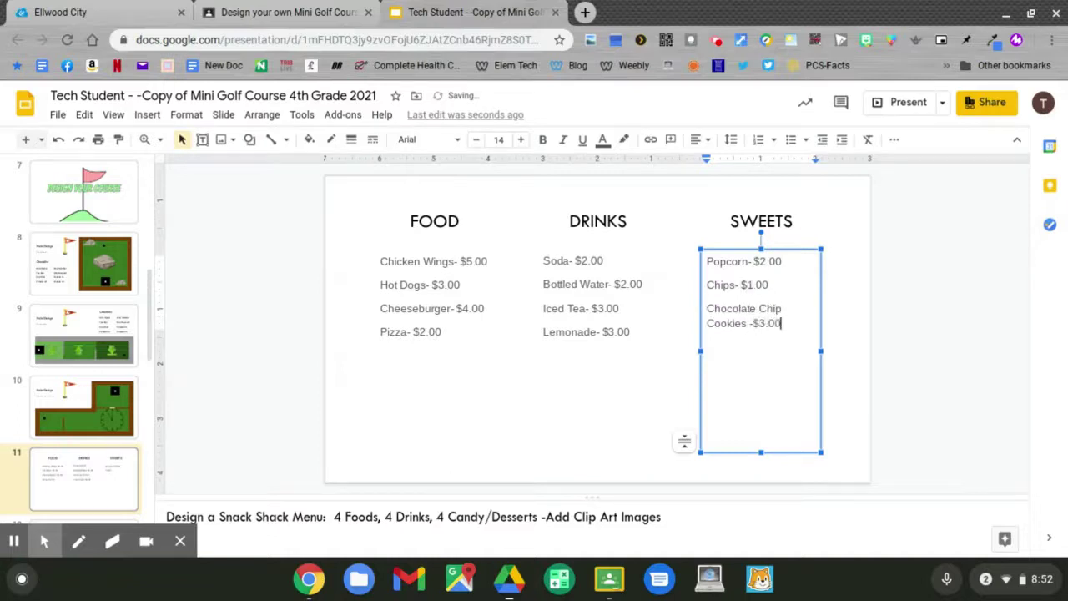
{"action": "key", "text": "Return"}
{"action": "type", "text": "Assorted Candy- $5.00"}
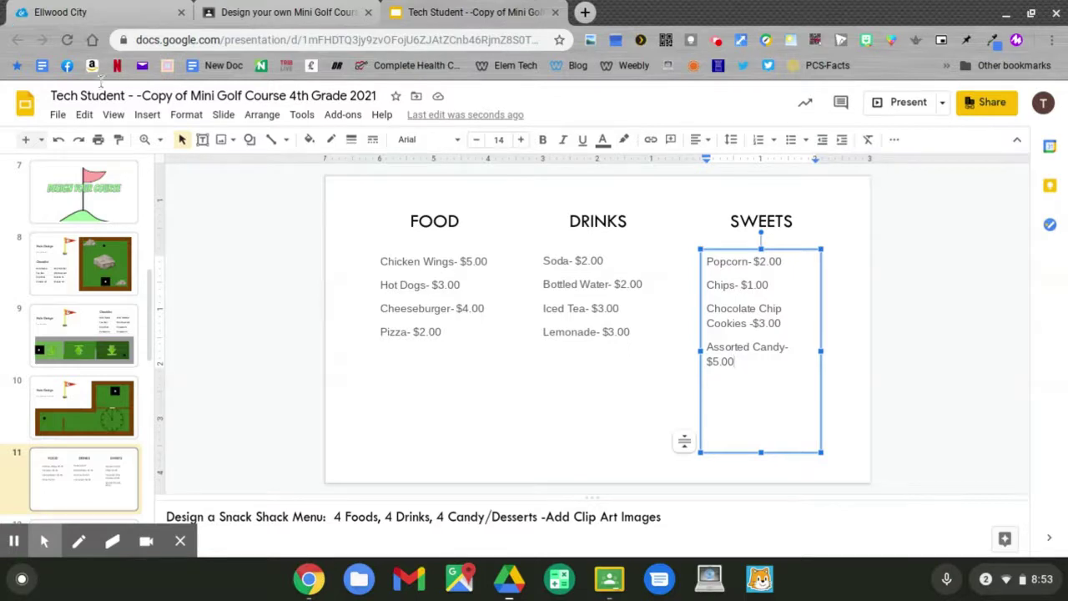
- Insert the mustard-topped hot dog picture from a web image search for Hotdogs and shrink it to fit directly below the FOOD list
{"action": "left_click", "coordinate": [148, 115]}
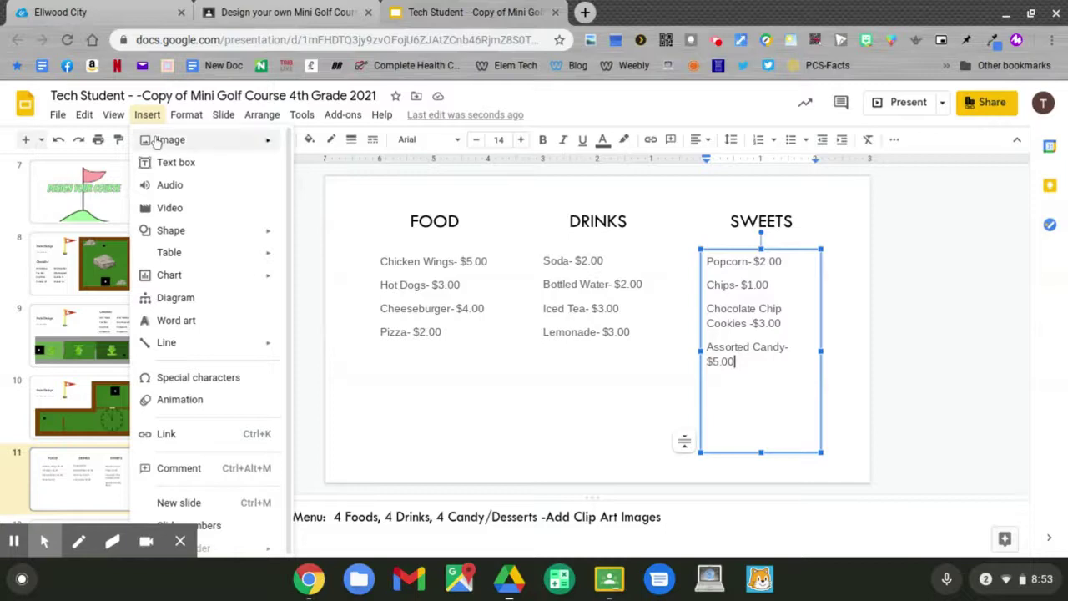
{"action": "mouse_move", "coordinate": [158, 140]}
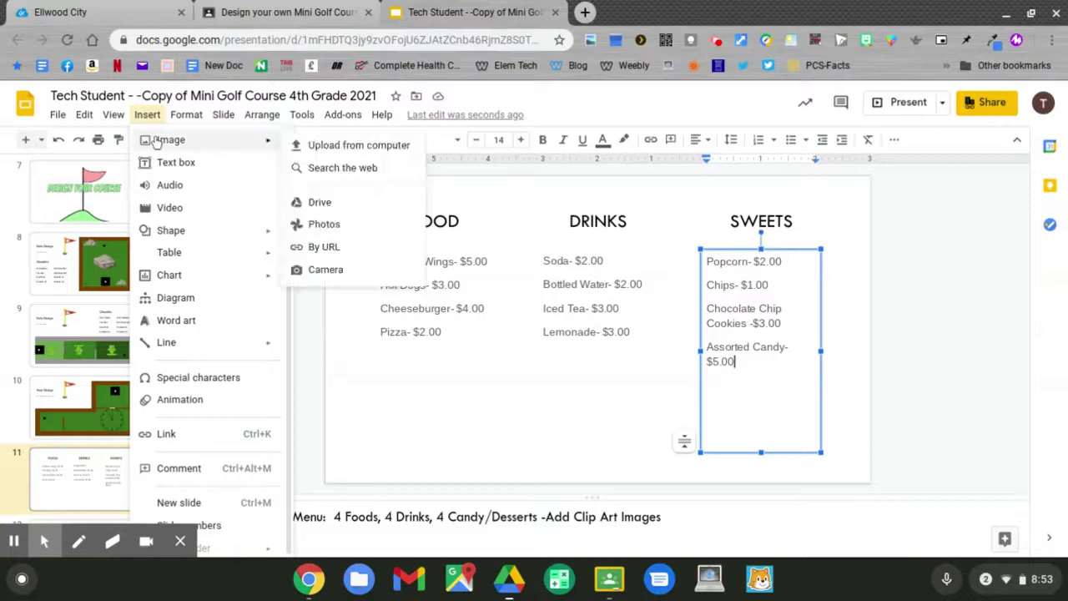
{"action": "left_click", "coordinate": [332, 168]}
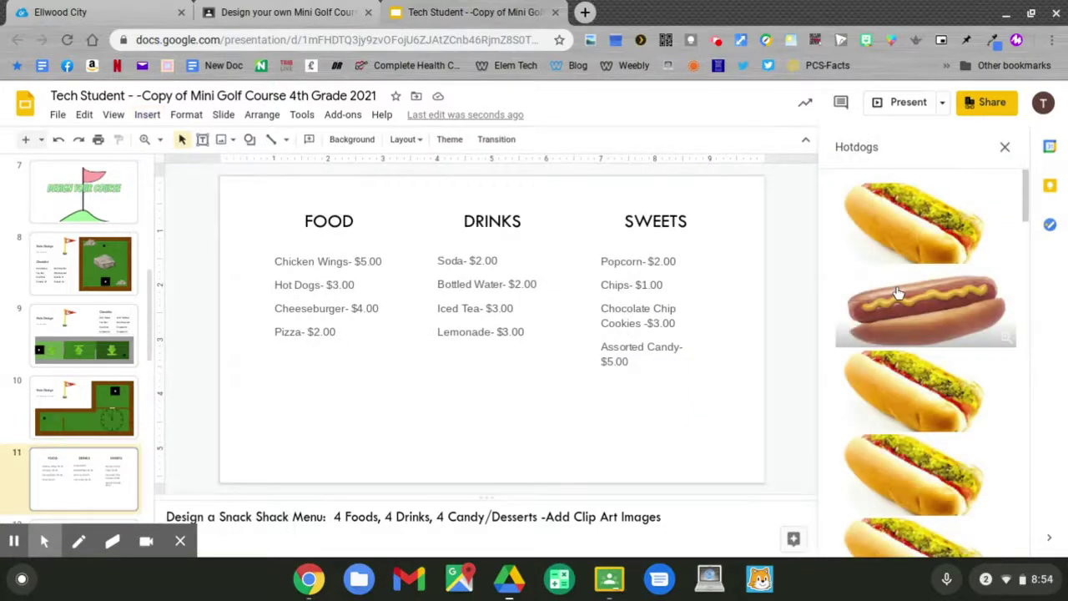
{"action": "left_click", "coordinate": [897, 292]}
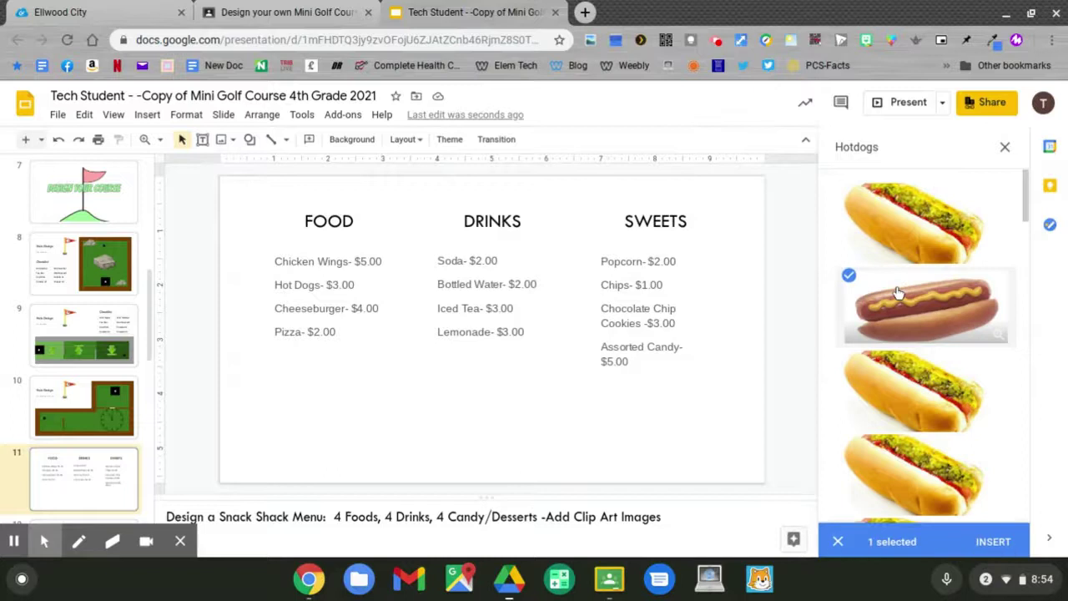
{"action": "left_click", "coordinate": [972, 544]}
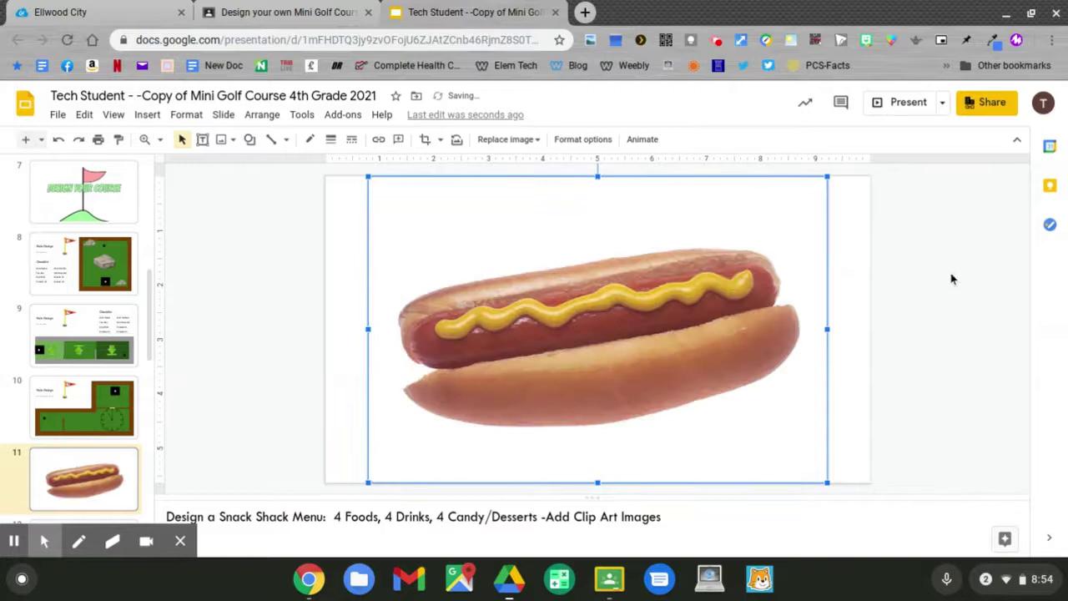
{"action": "left_click_drag", "start_coordinate": [826, 178], "coordinate": [458, 408]}
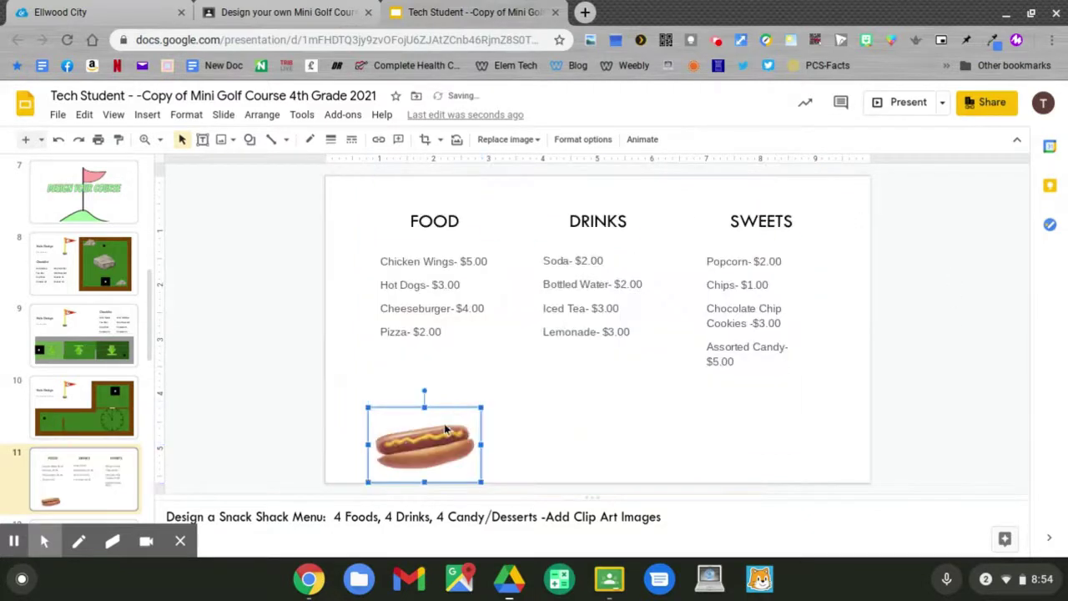
{"action": "left_click_drag", "start_coordinate": [430, 411], "coordinate": [432, 390]}
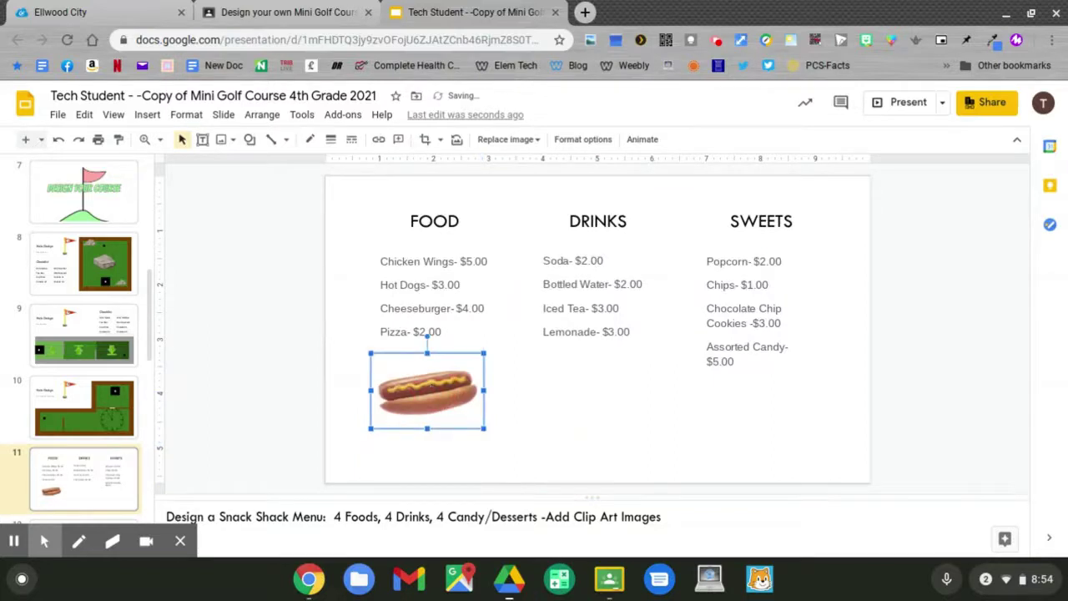
- Search the web for soda images and insert the picture showing a row of eight soda cans
{"action": "left_click", "coordinate": [153, 116]}
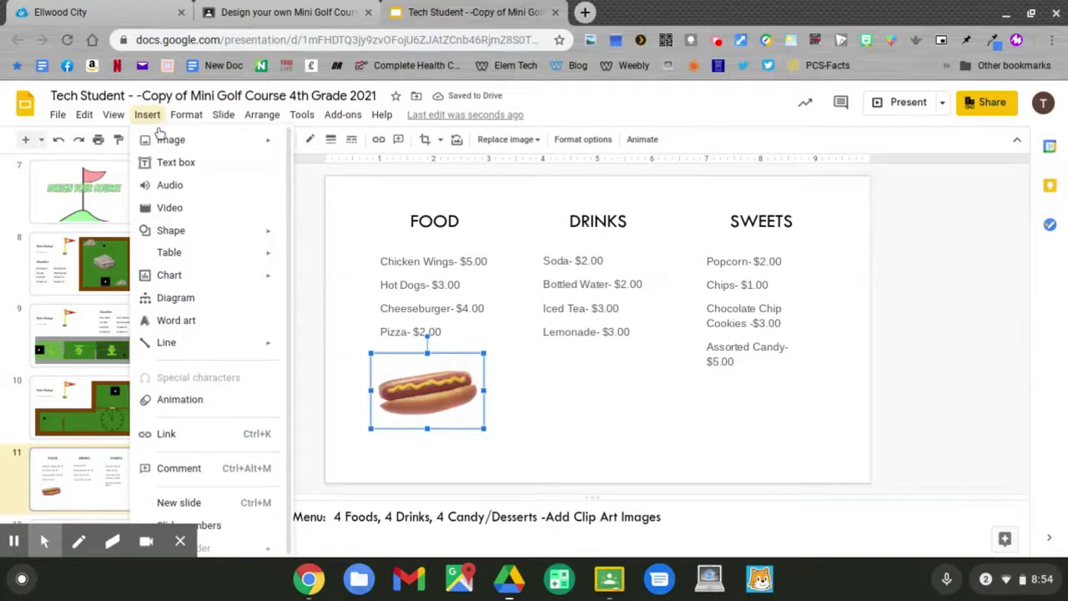
{"action": "mouse_move", "coordinate": [163, 139]}
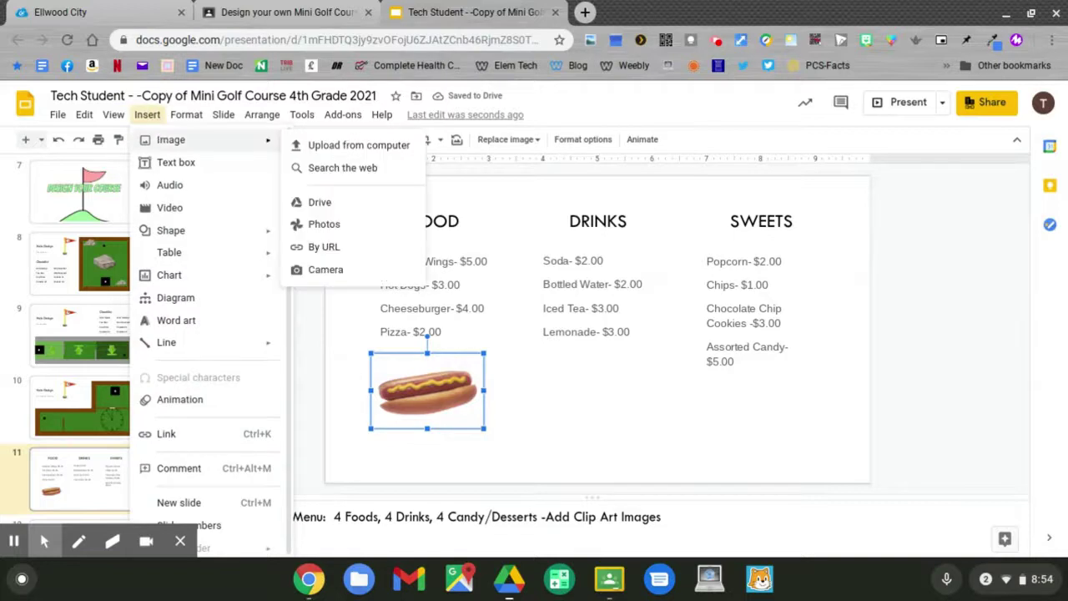
{"action": "left_click", "coordinate": [316, 169]}
{"action": "type", "text": "soda"}
{"action": "key", "text": "Return"}
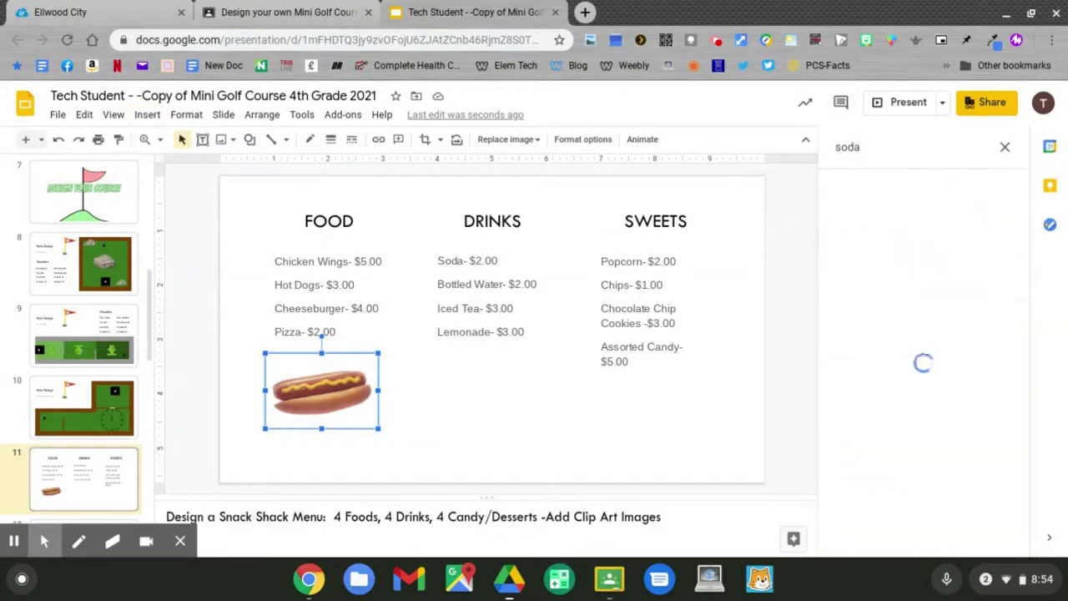
{"action": "left_click", "coordinate": [885, 367]}
{"action": "left_click", "coordinate": [994, 535]}
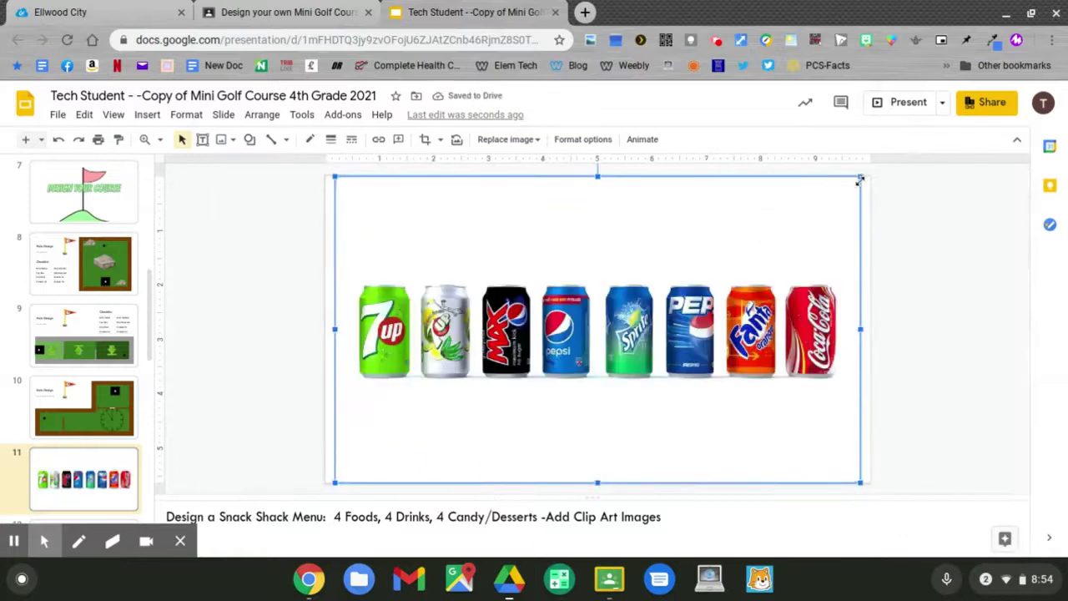
- Shrink the soda cans picture and place it below the DRINKS list, level with the hot dog
{"action": "left_click_drag", "start_coordinate": [858, 174], "coordinate": [589, 393]}
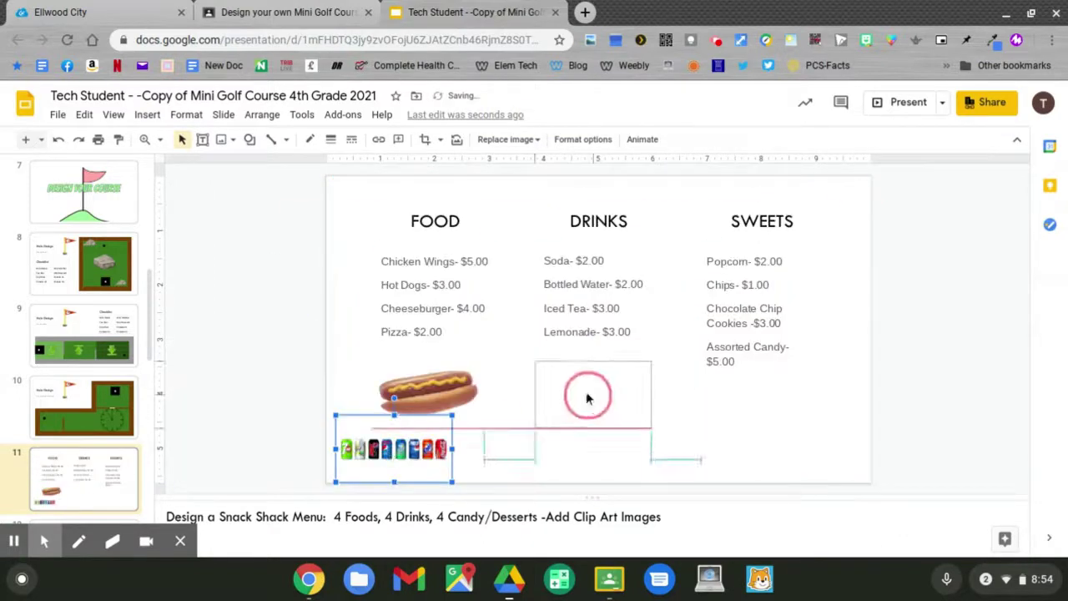
{"action": "left_click", "coordinate": [585, 447]}
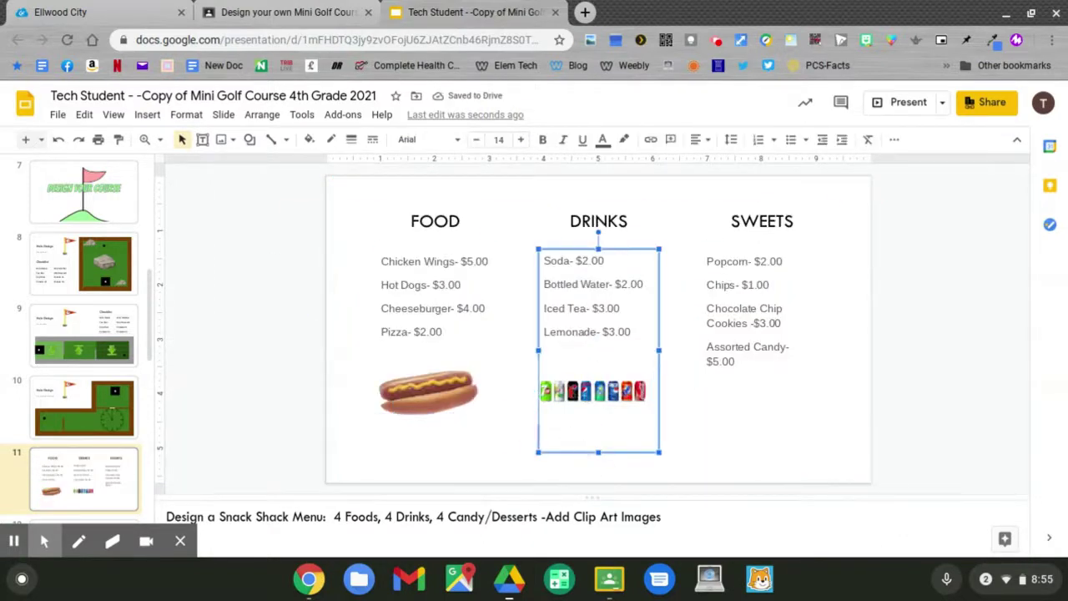
{"action": "left_click", "coordinate": [588, 472]}
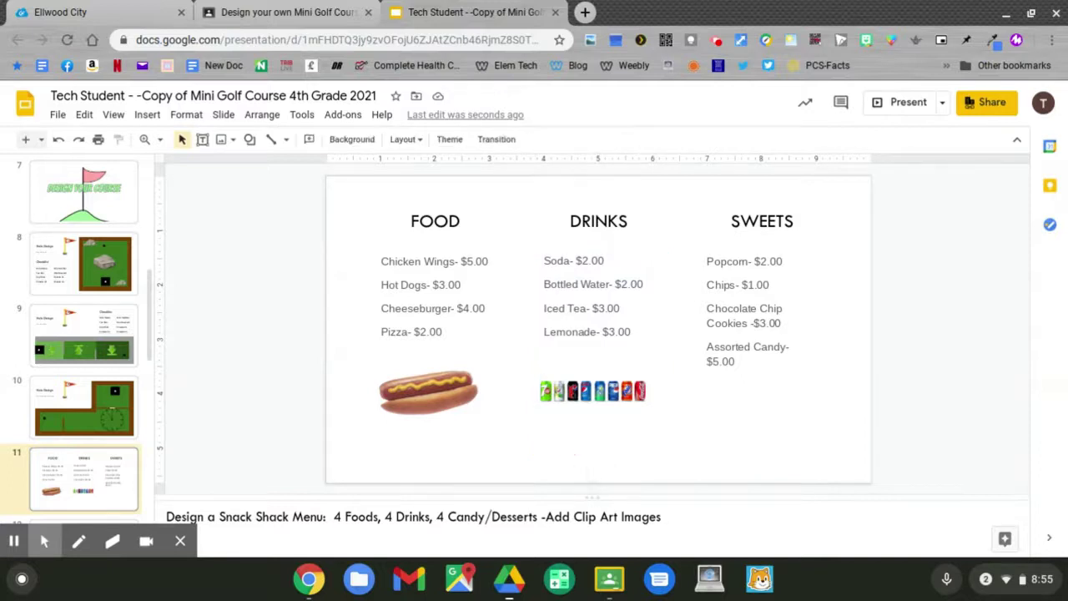
- Give the Snack Shack menu slide a light green radial gradient background
{"action": "right_click", "coordinate": [719, 460]}
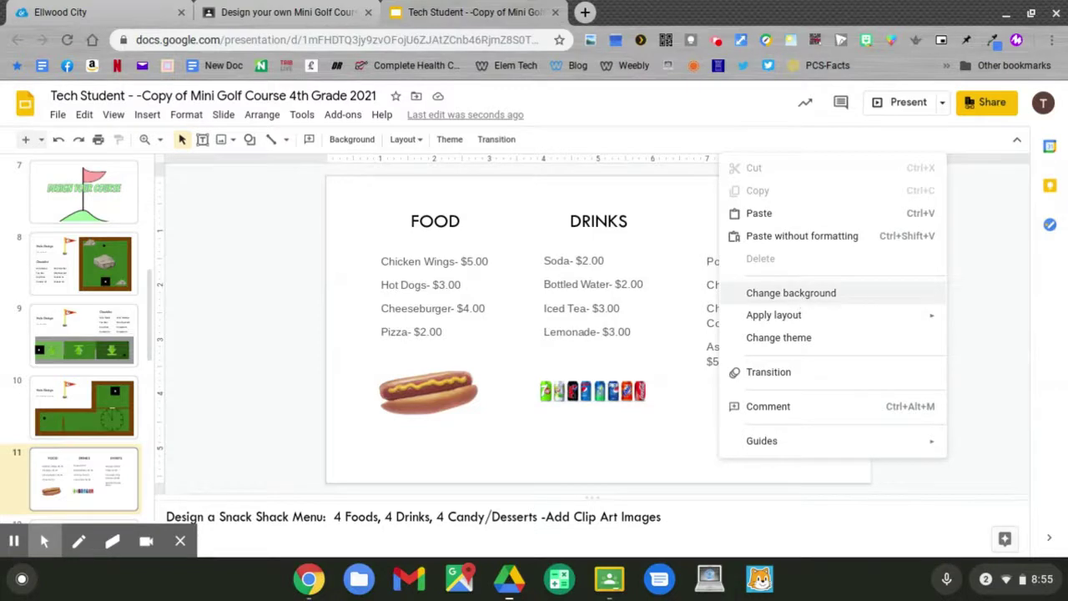
{"action": "left_click", "coordinate": [805, 300]}
{"action": "left_click", "coordinate": [627, 280]}
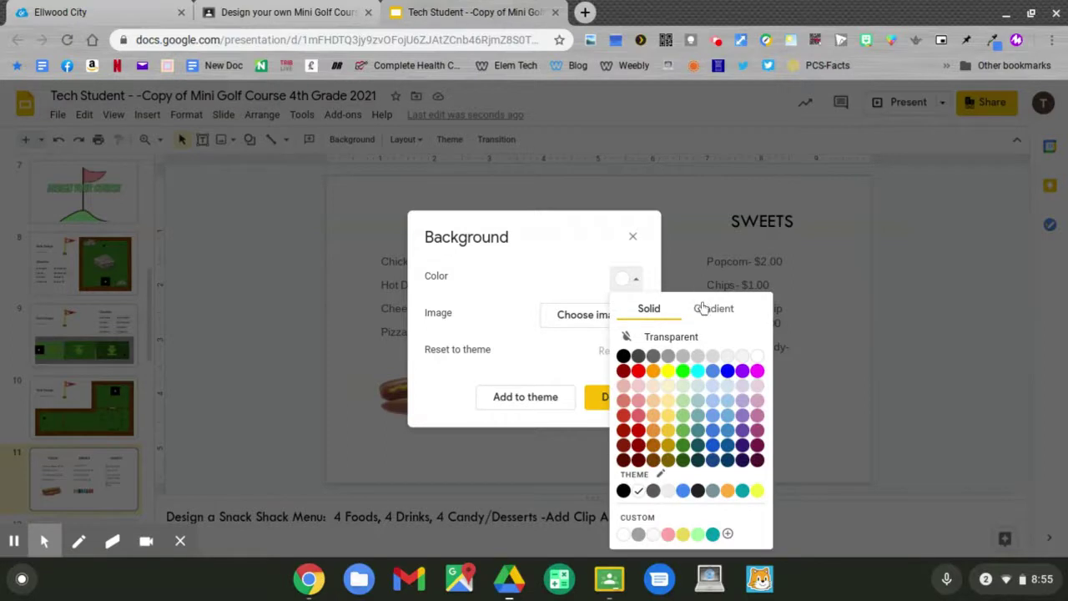
{"action": "left_click", "coordinate": [706, 309]}
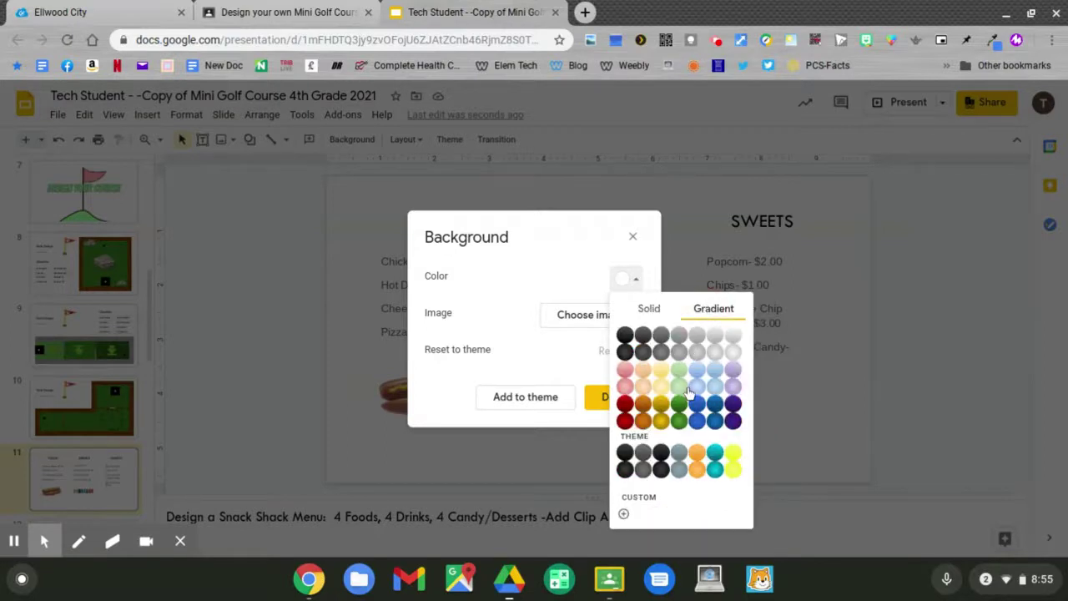
{"action": "left_click", "coordinate": [679, 388]}
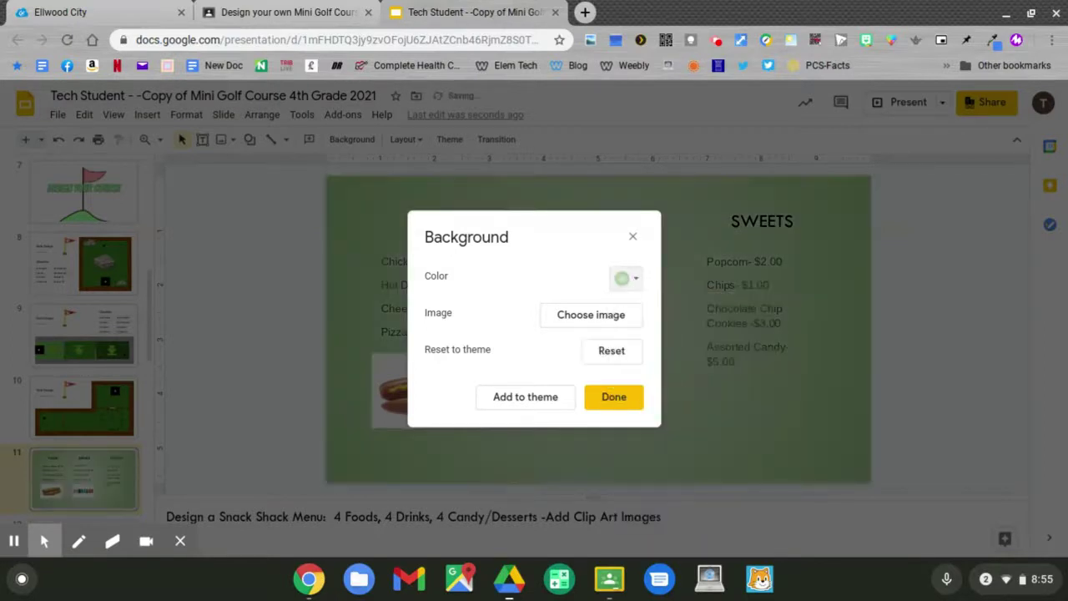
{"action": "left_click", "coordinate": [601, 404]}
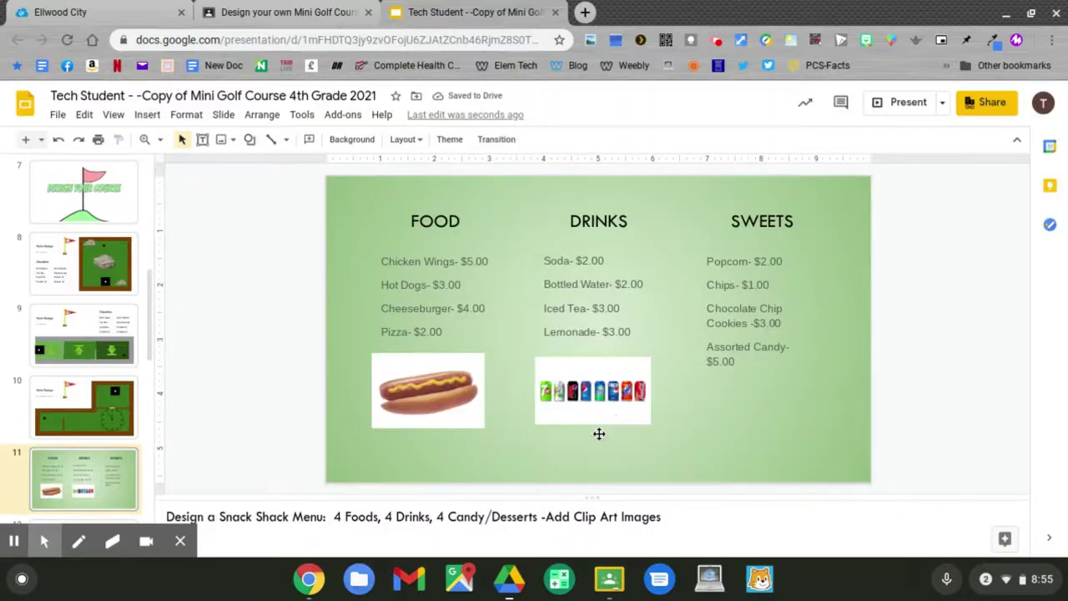
{"action": "left_click", "coordinate": [599, 434]}
{"action": "left_click", "coordinate": [594, 472]}
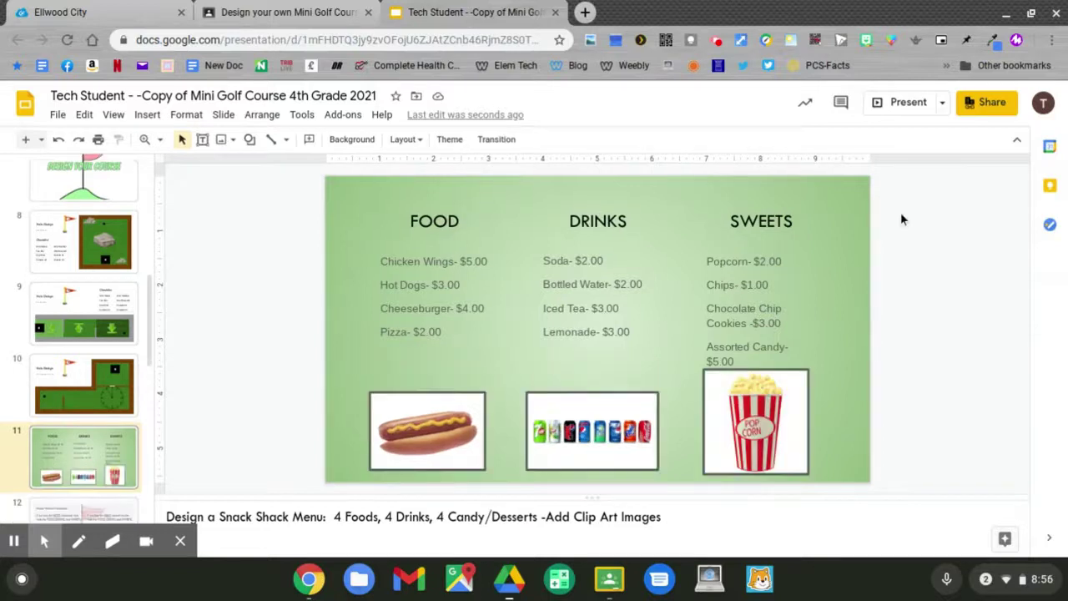
- Open the Food Word Problems slide and look through its answer boxes for the most expensive total, least expensive total and difference
{"action": "left_click", "coordinate": [99, 508]}
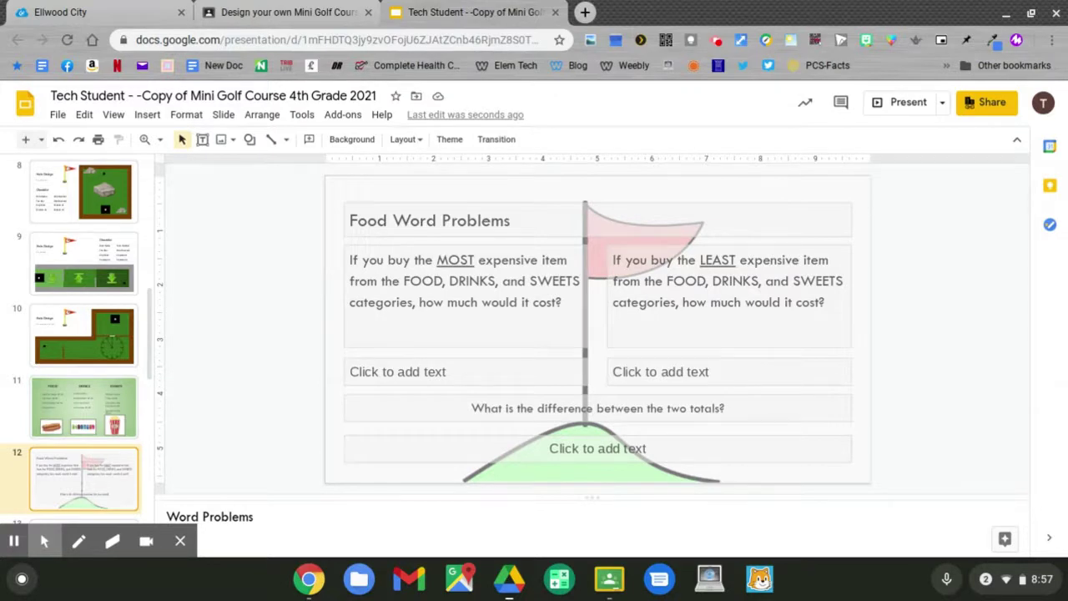
{"action": "left_click", "coordinate": [378, 367]}
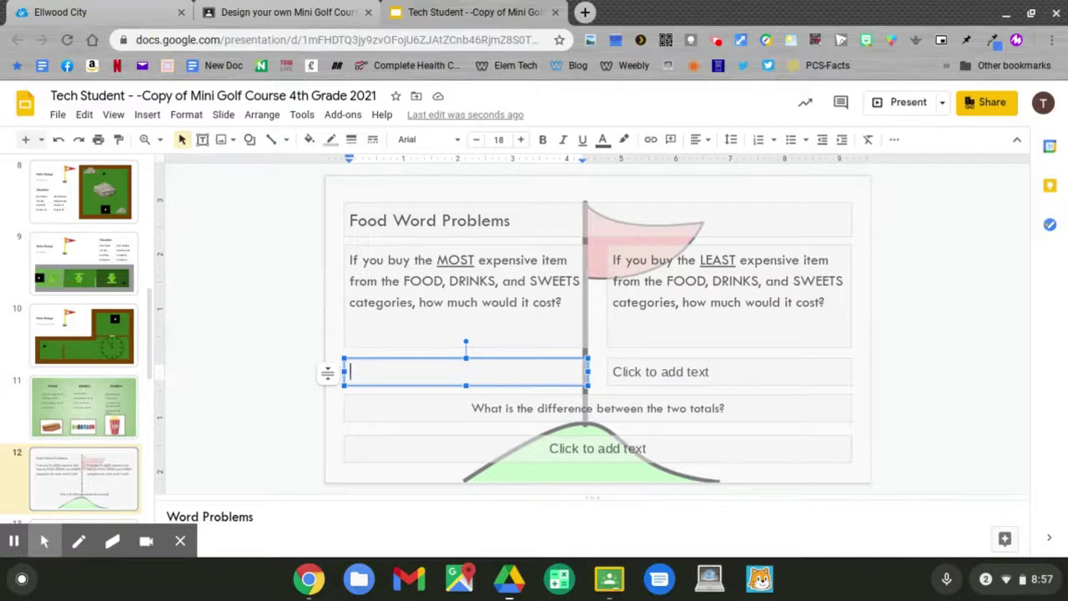
{"action": "left_click", "coordinate": [629, 367]}
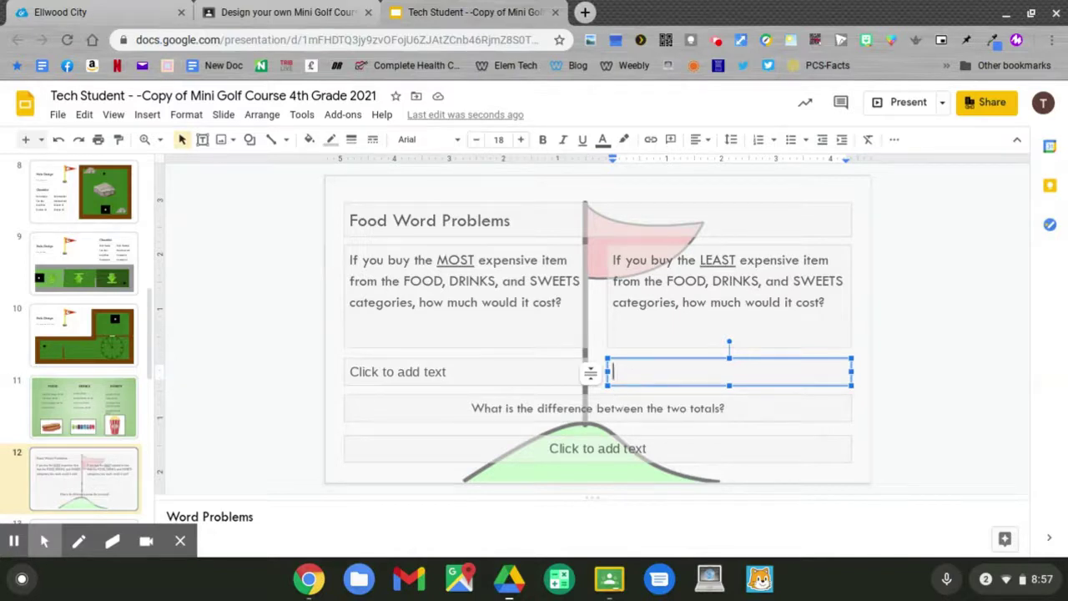
{"action": "left_click", "coordinate": [598, 448]}
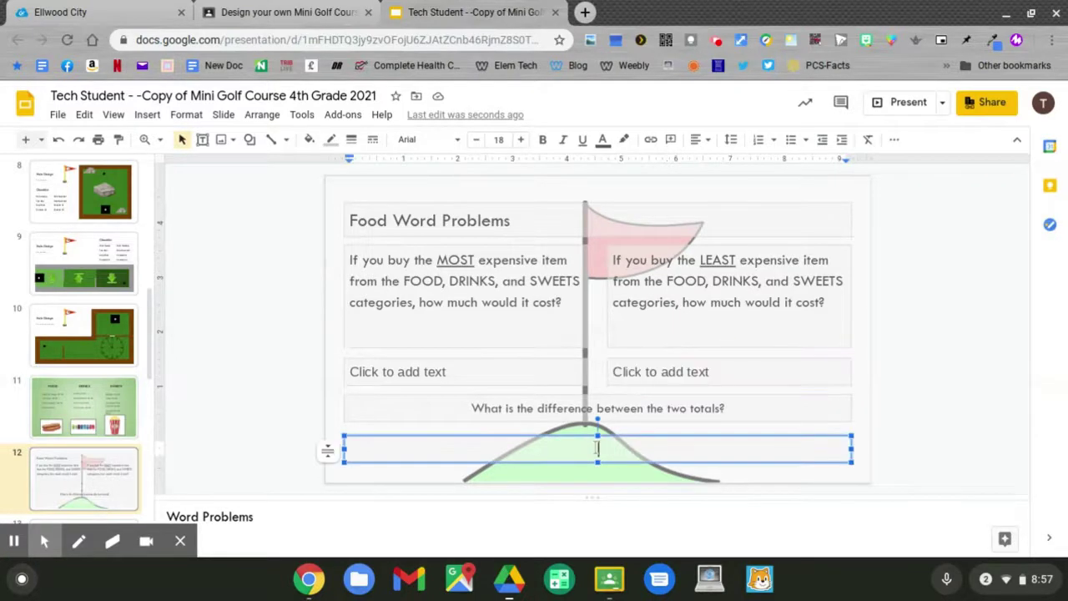
{"action": "left_click", "coordinate": [304, 467]}
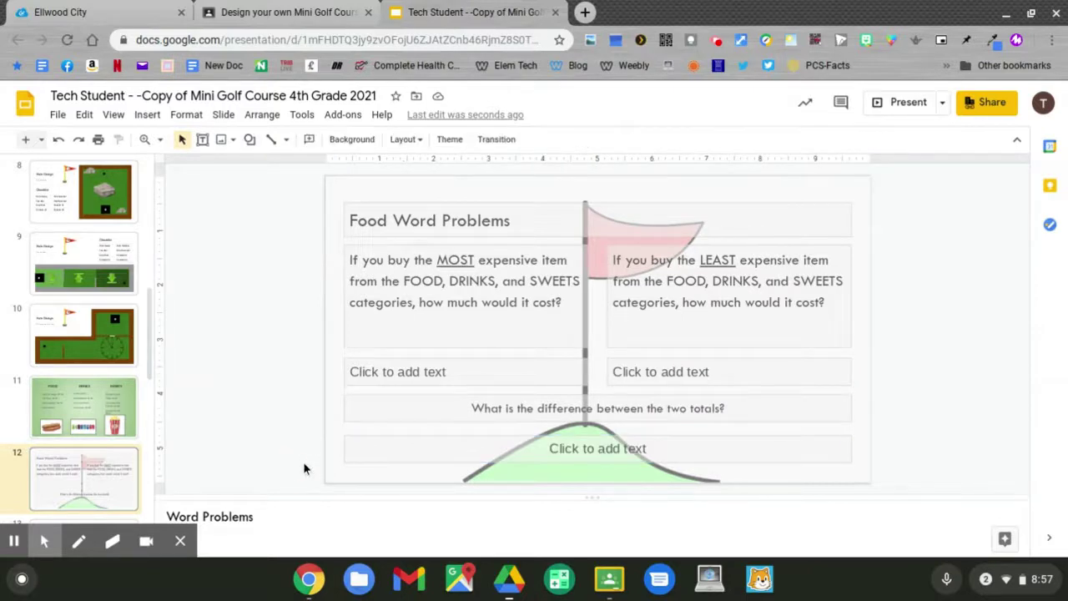